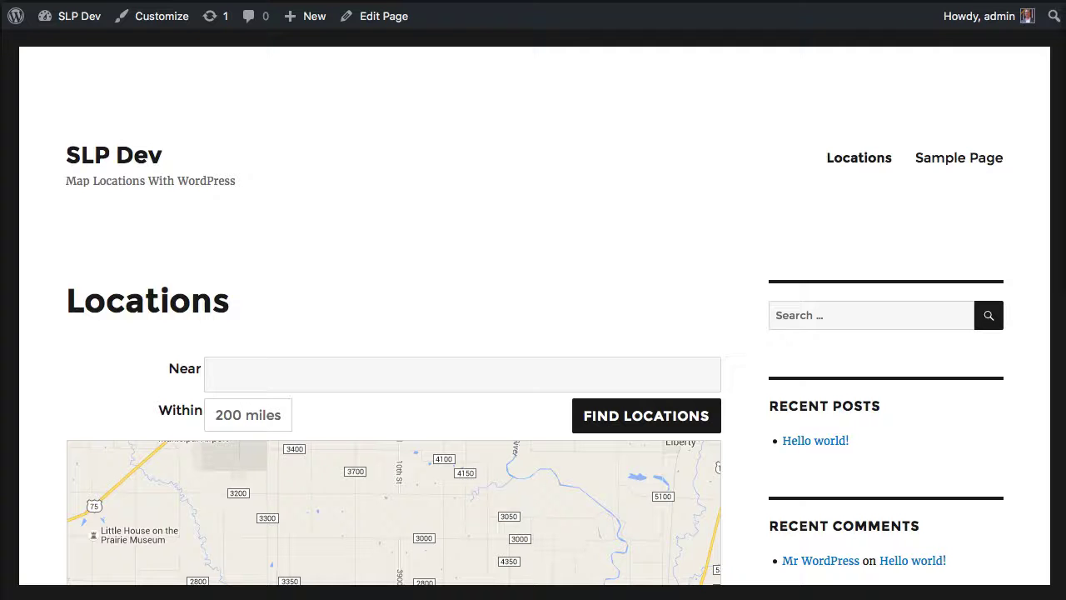
Open the Store Locator Plus Experience settings from the site's dashboard and show the plugin style under View.
click(79, 20)
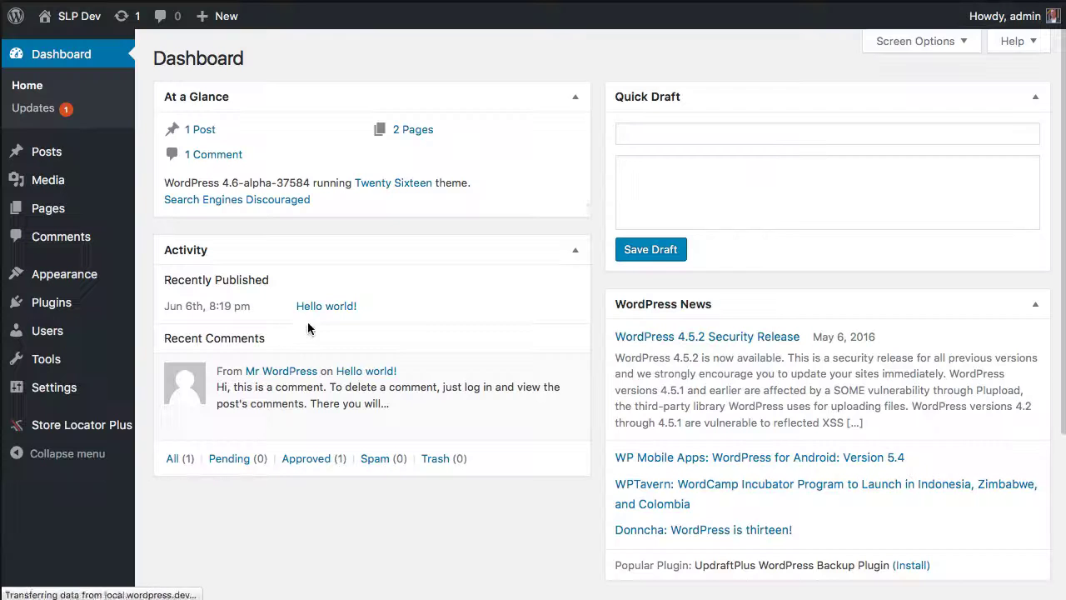
mouse_move(81, 427)
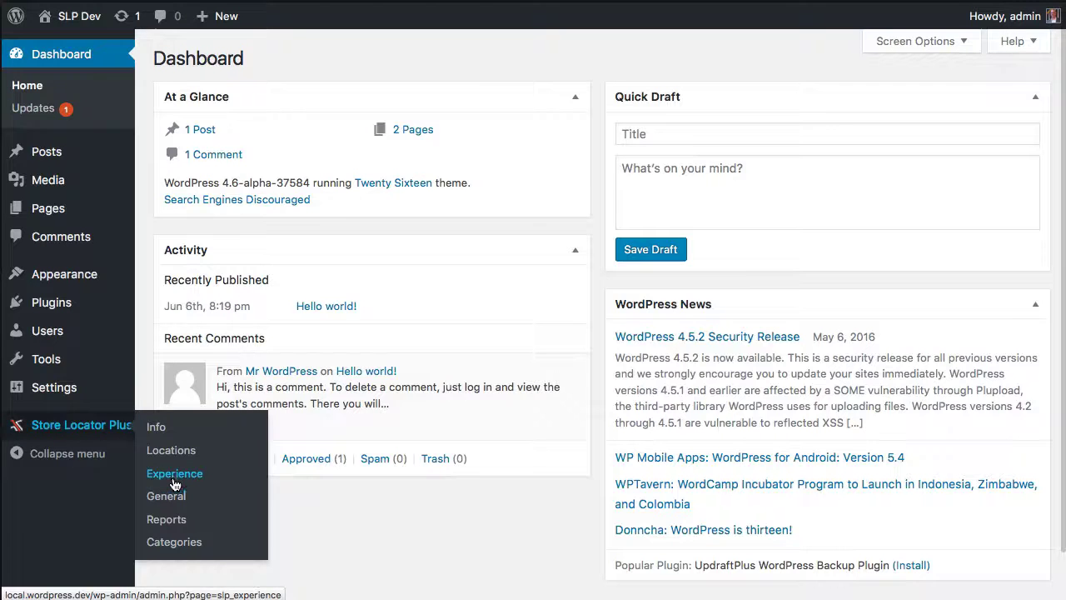
click(175, 475)
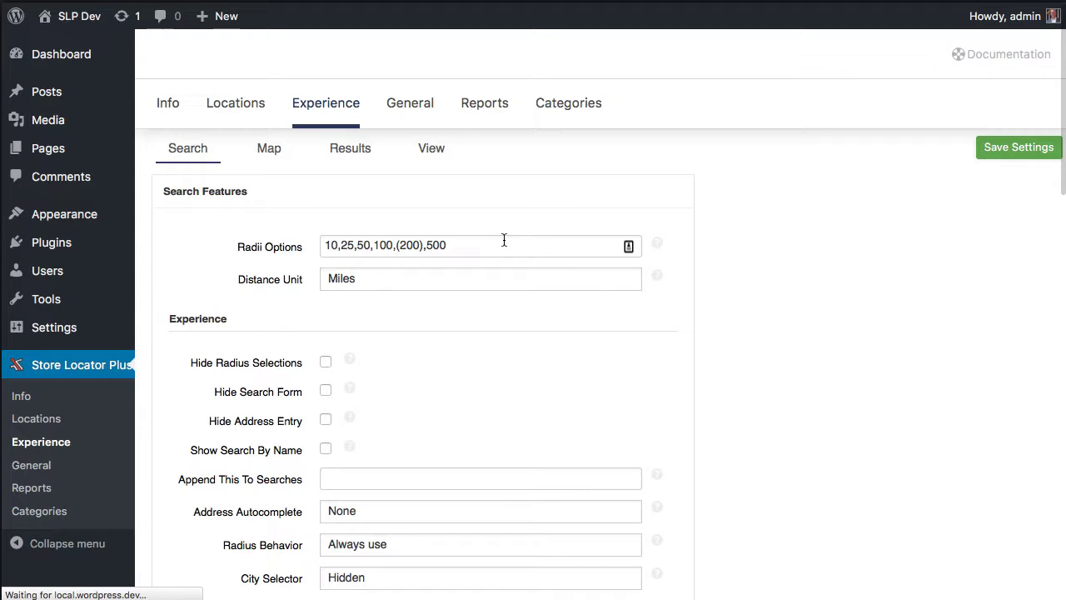
click(423, 145)
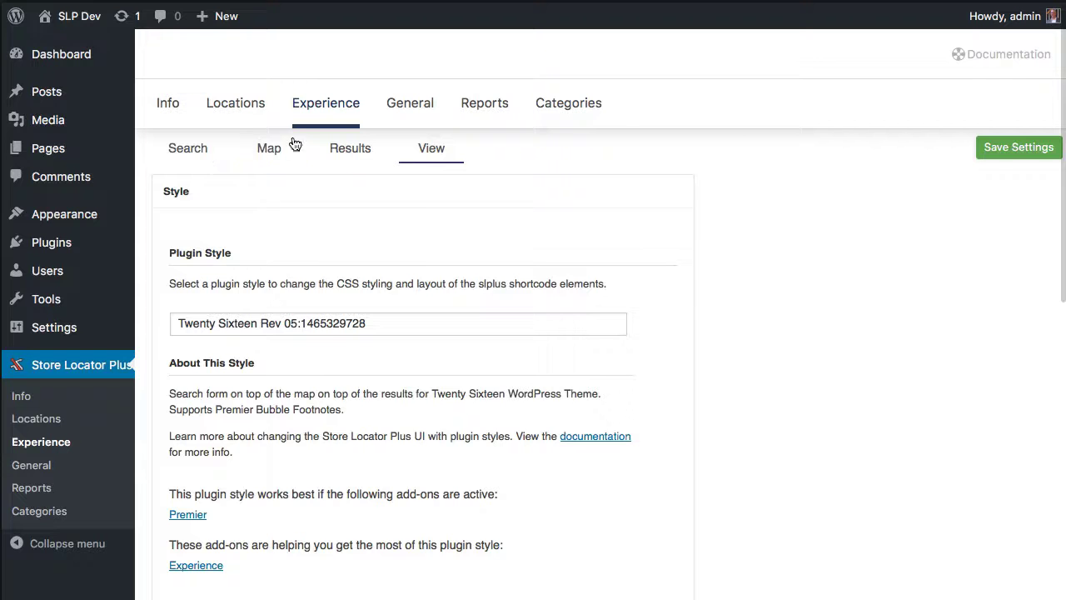
Examine the search settings of the Experience configuration down to the Search Labels section.
click(178, 154)
scroll(735, 439, down, 4)
scroll(734, 439, down, 5)
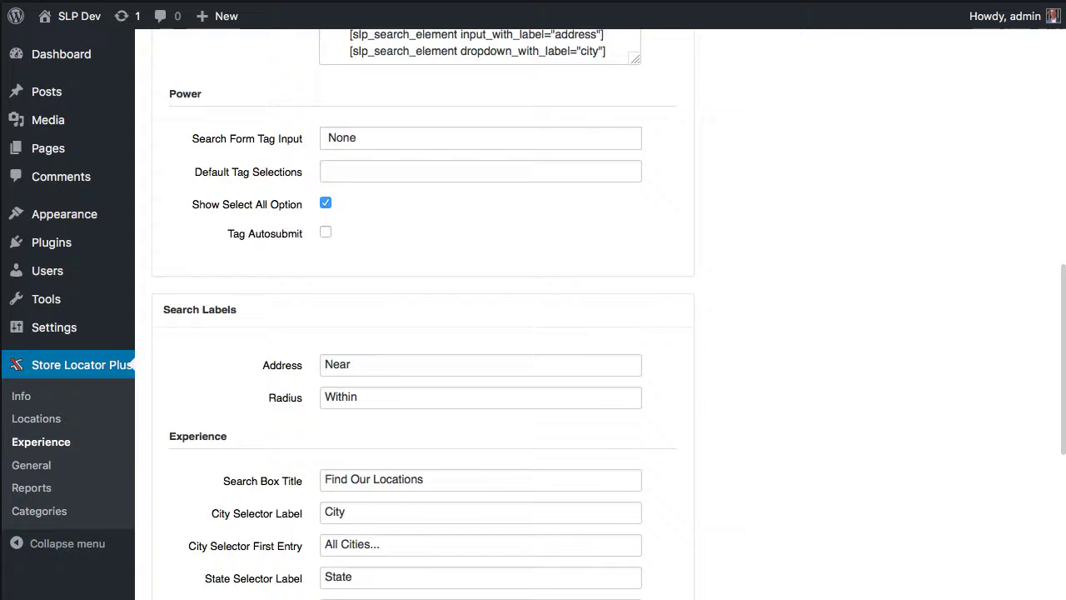
Visit the live Locations page and inspect the radius selector in its search form.
mouse_move(79, 16)
click(52, 46)
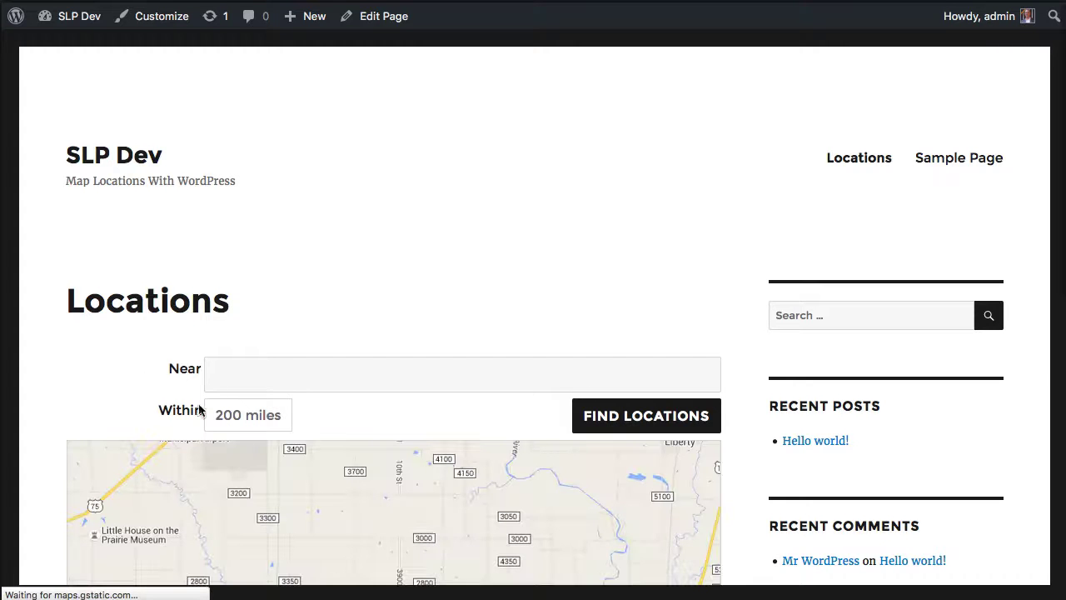
click(283, 420)
click(283, 419)
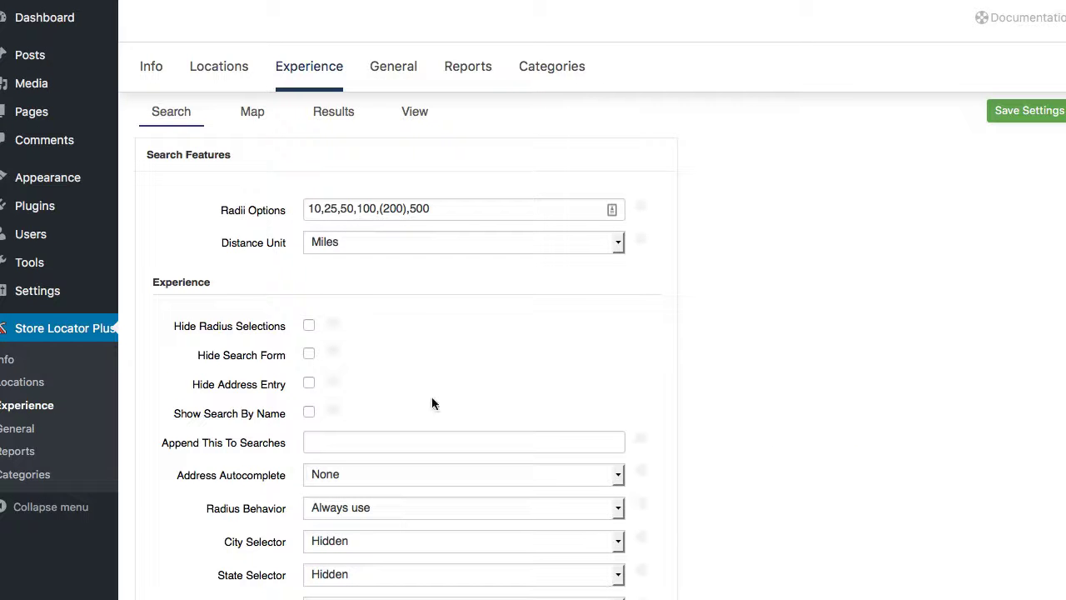
Clear the Address and Radius labels in the Search Labels section of the Experience search settings.
scroll(429, 404, down, 5)
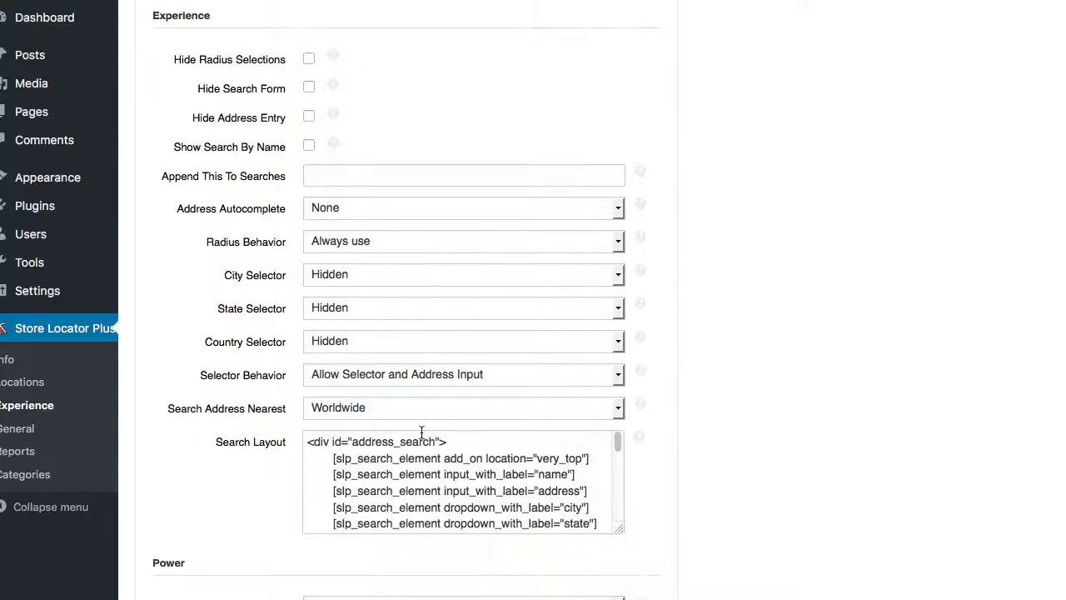
scroll(423, 431, down, 2)
scroll(422, 431, up, 4)
scroll(254, 324, up, 5)
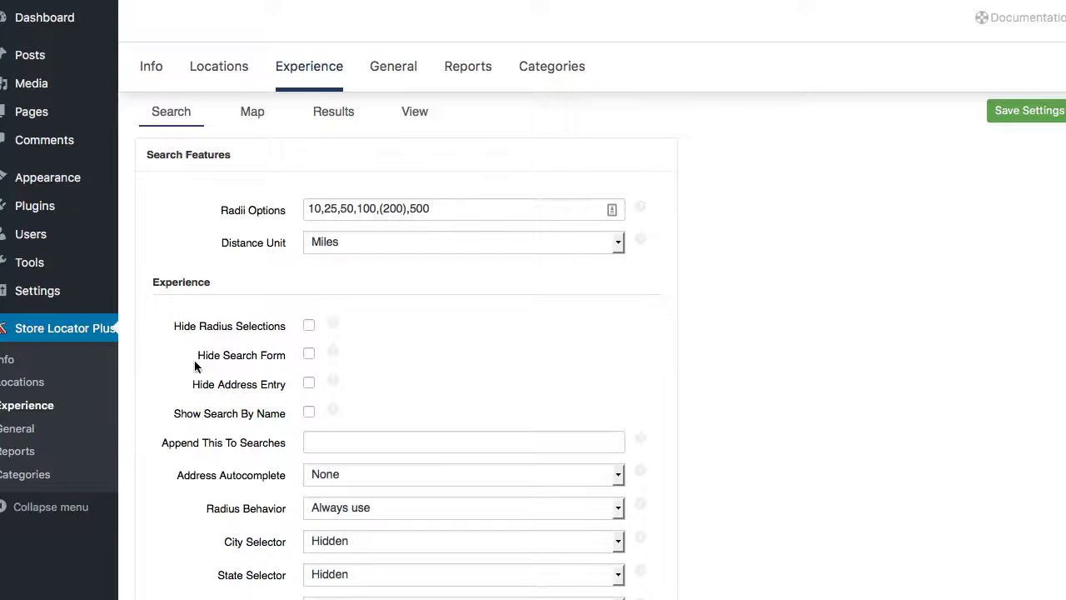
scroll(222, 416, down, 10)
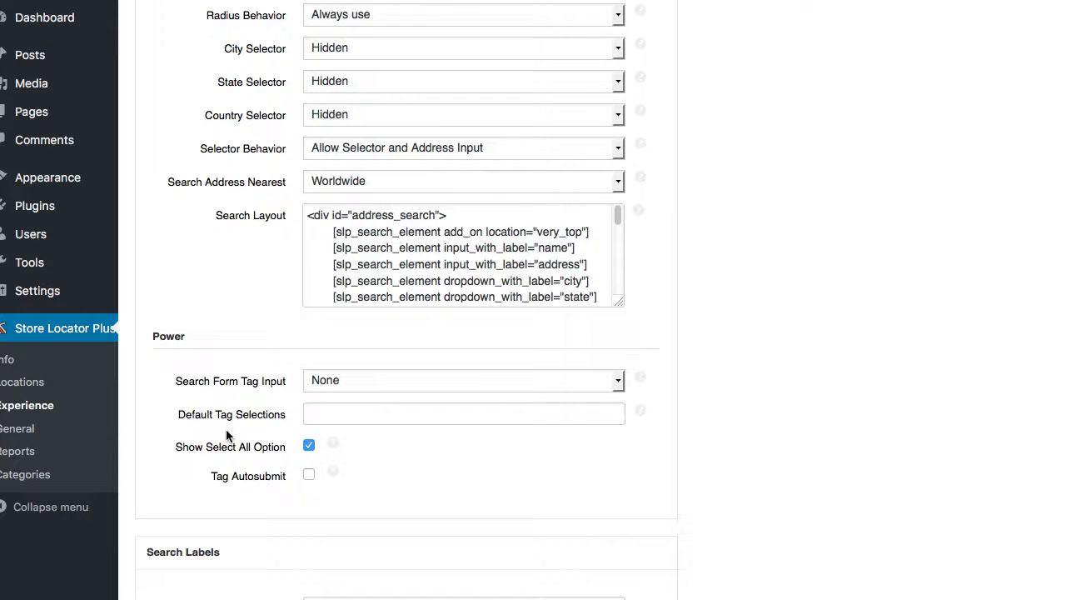
scroll(231, 439, down, 5)
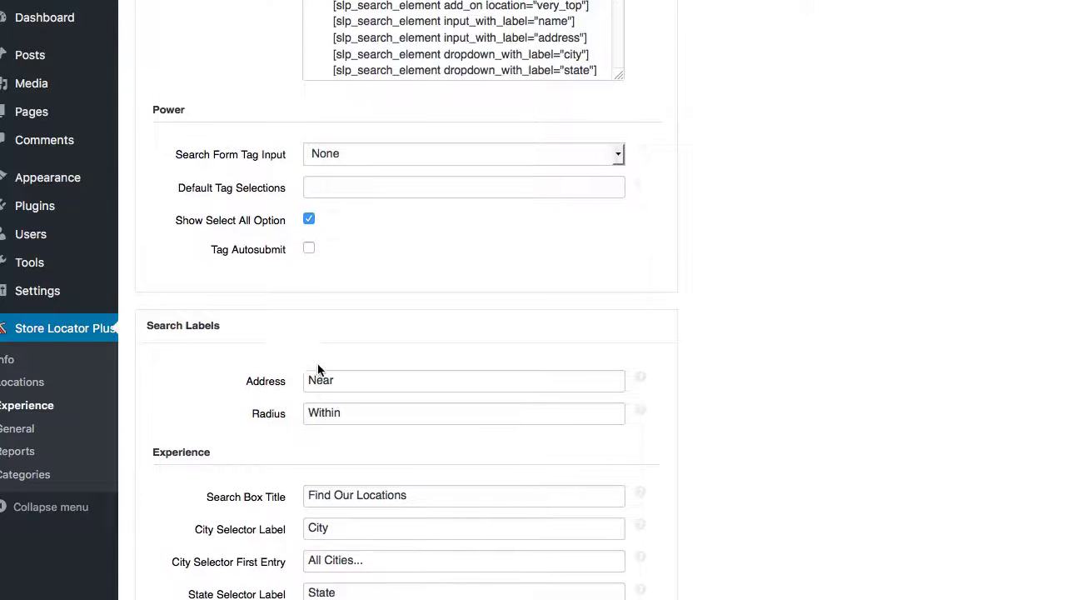
double_click(316, 379)
key(BackSpace)
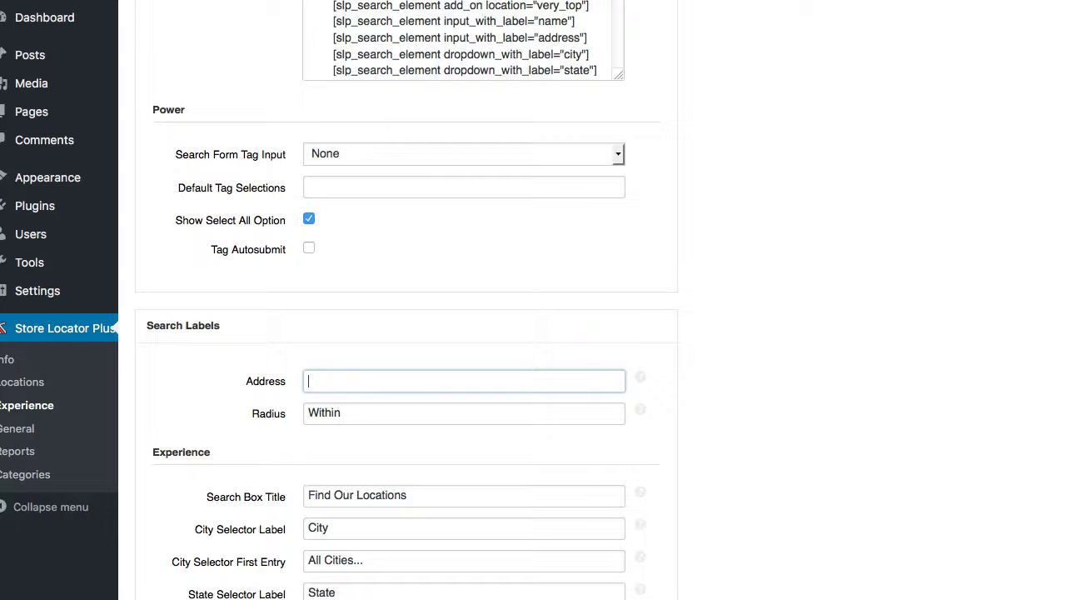
double_click(322, 412)
key(BackSpace)
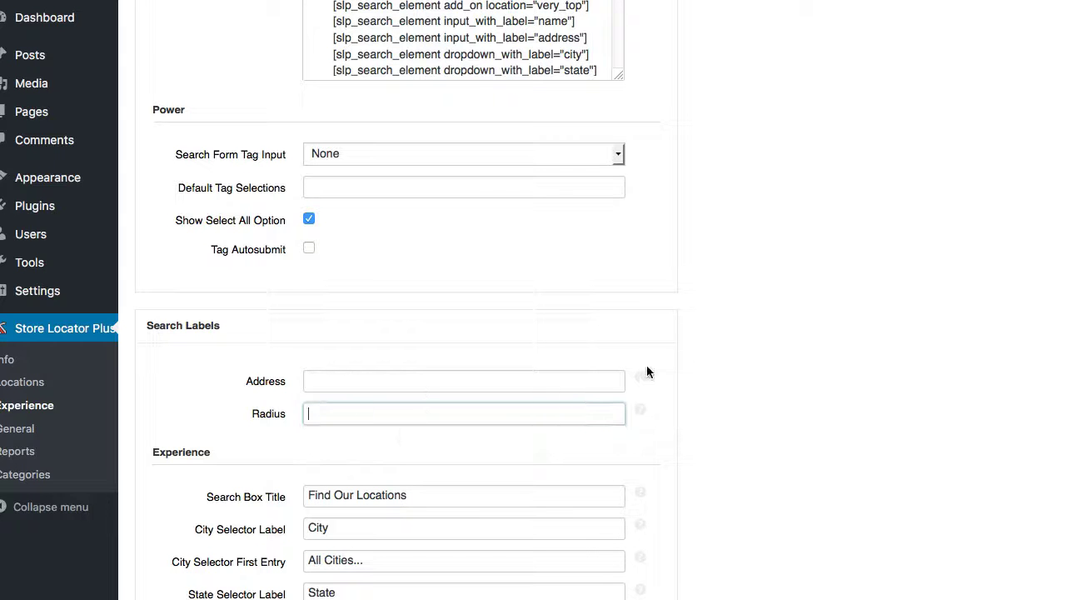
Save the search settings and reload the live Locations page.
scroll(786, 379, up, 10)
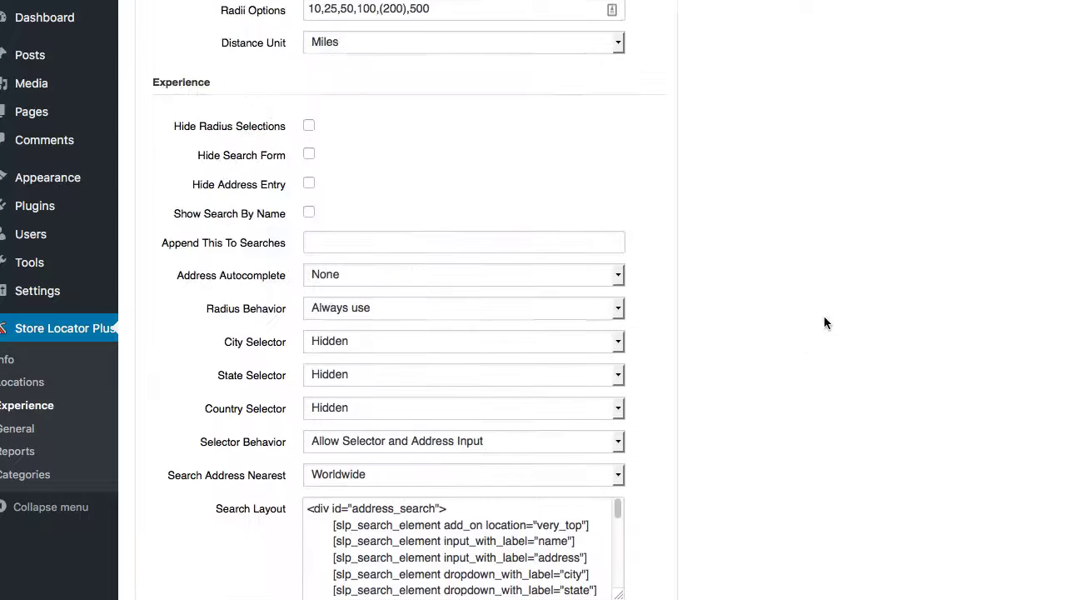
click(1017, 117)
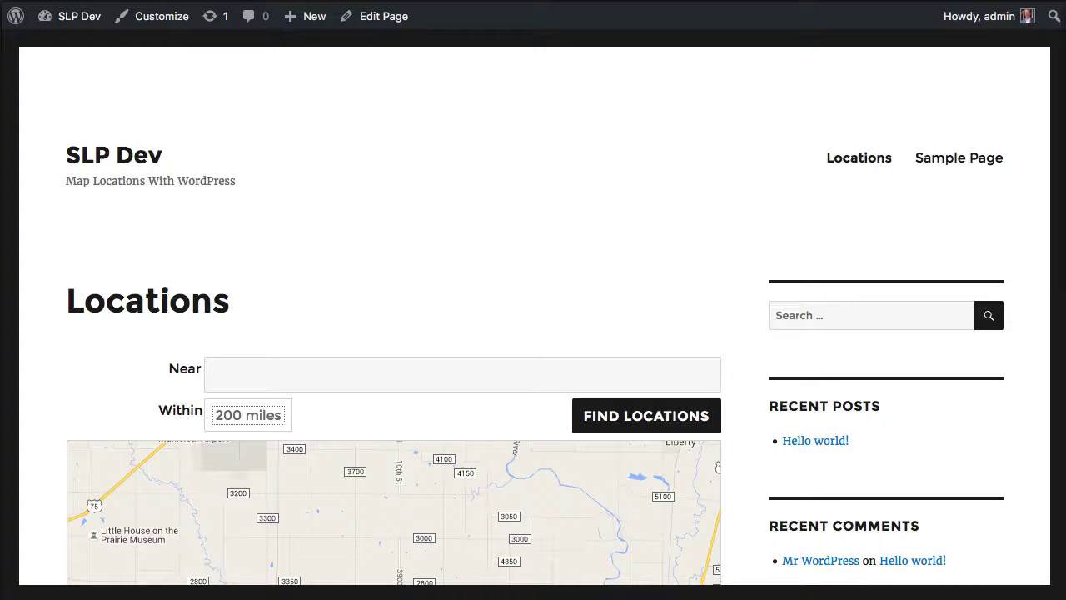
key(super+r)
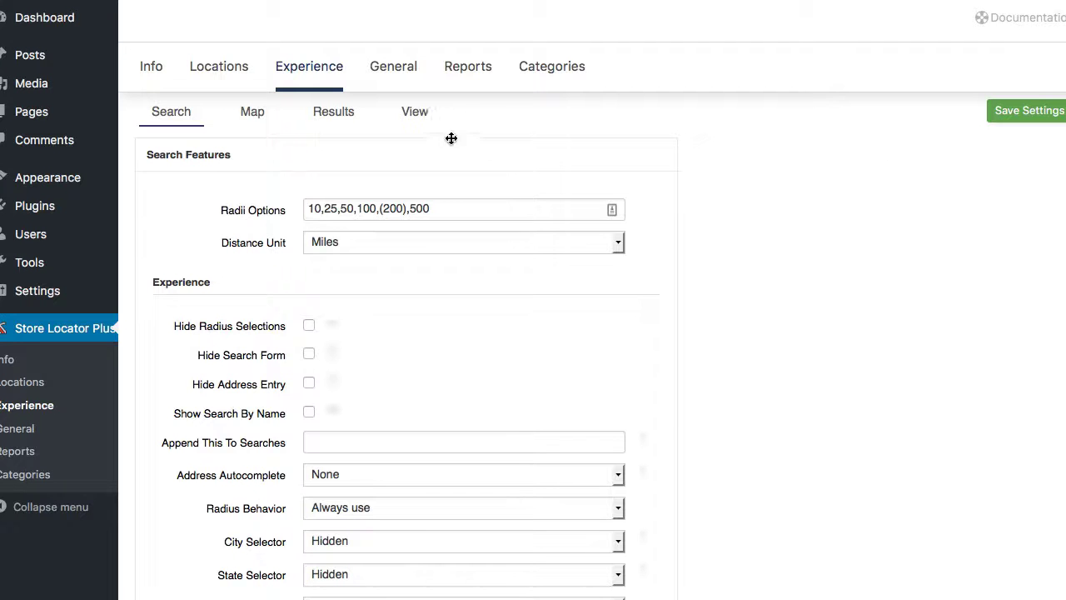
Enter the rule "input.label_empty { width: 100%; }" as Custom CSS in the Experience View settings.
click(419, 120)
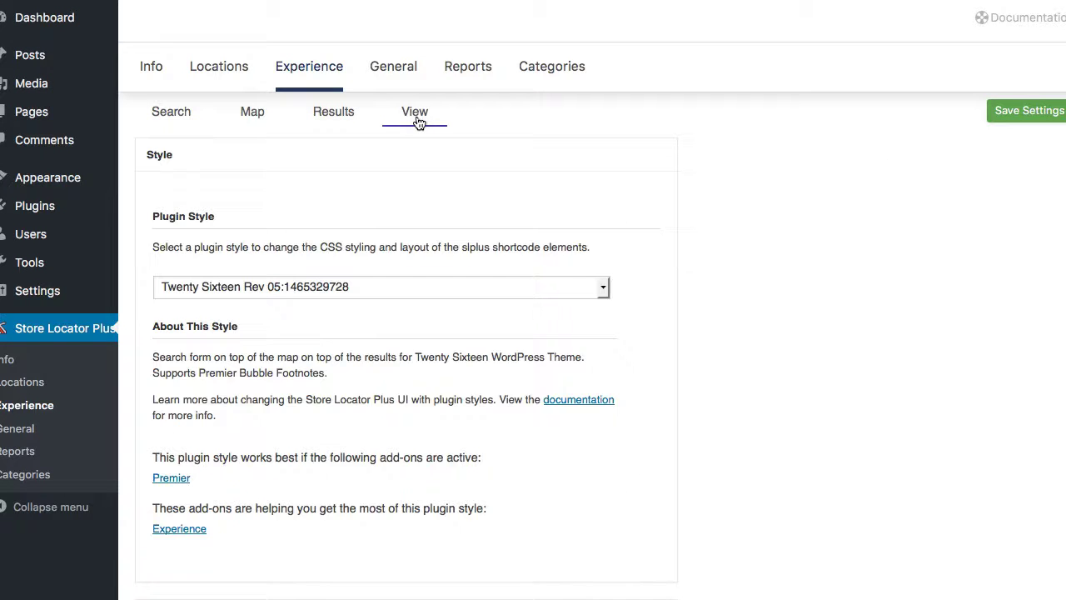
scroll(658, 383, down, 5)
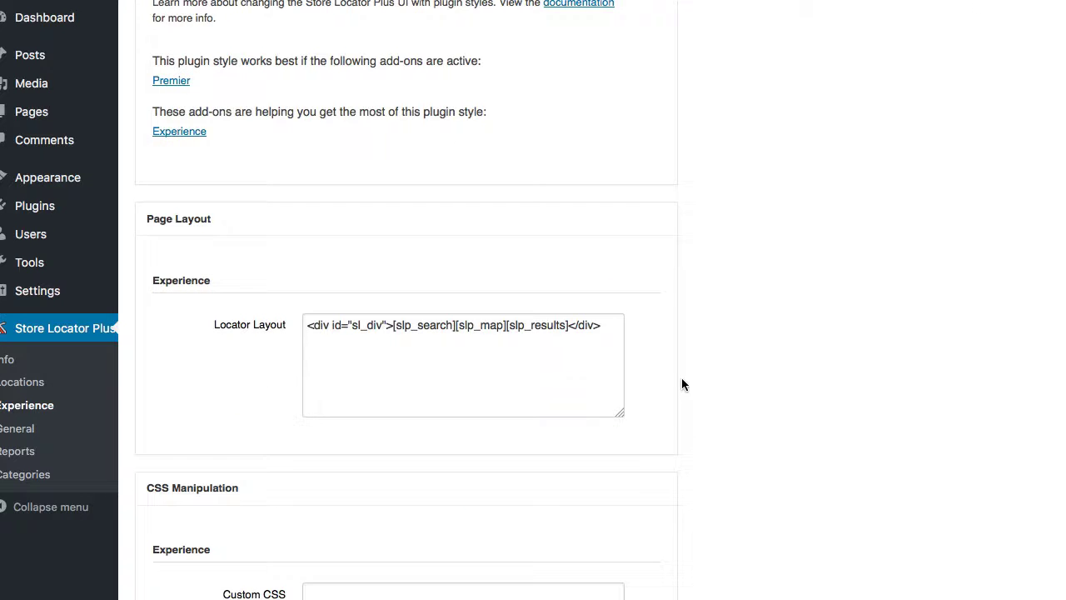
scroll(957, 506, up, 1)
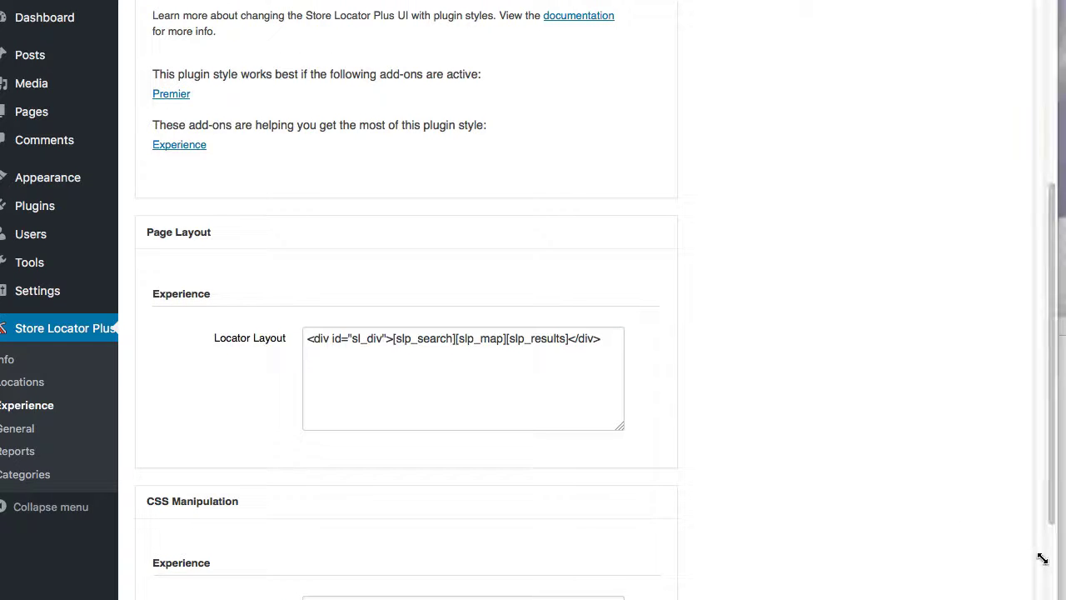
scroll(961, 412, down, 1)
scroll(921, 420, down, 2)
click(458, 415)
text(inpu)
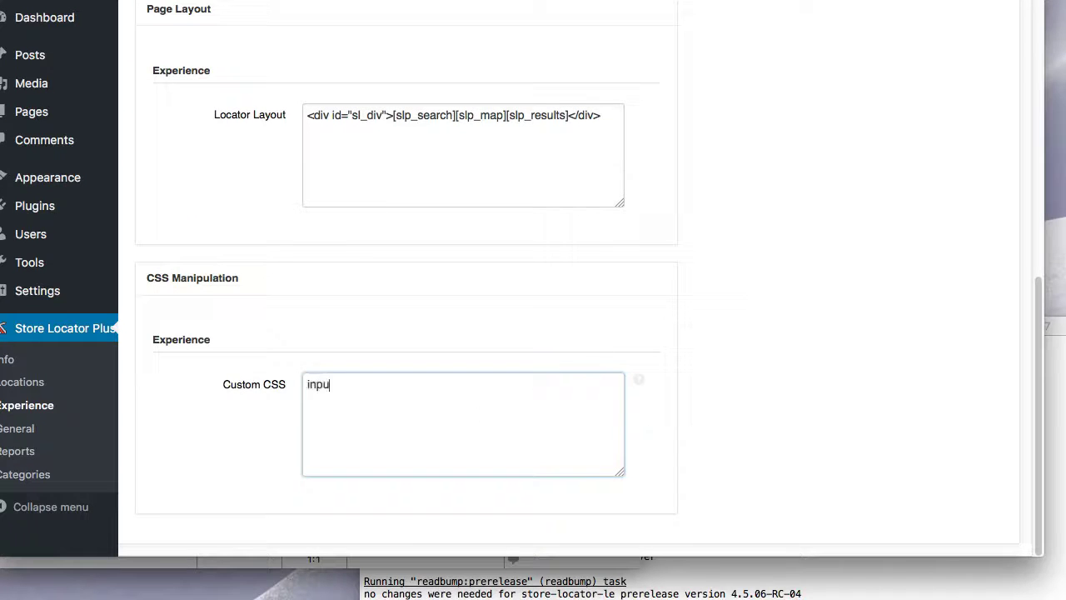
text(t.label_empty)
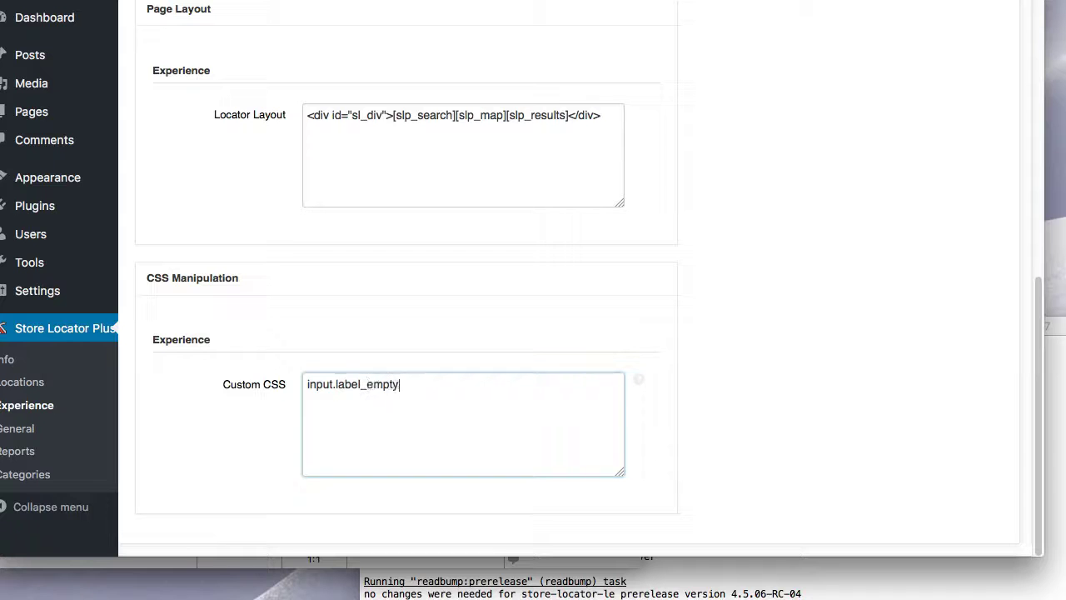
text( { width: 100%; })
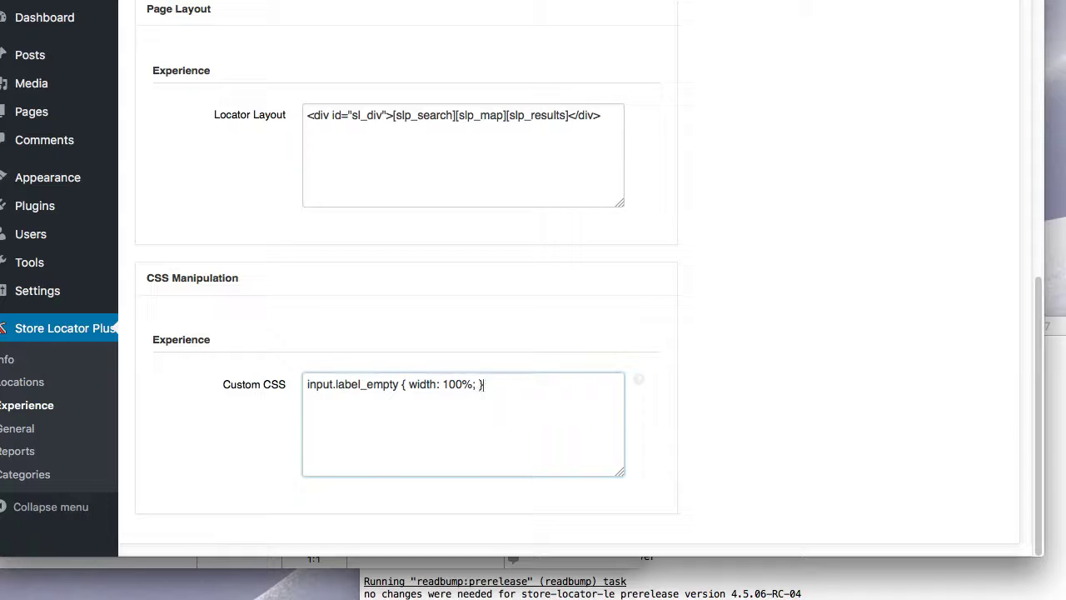
Add a second Custom CSS rule on a new line: "input.label_text { width: 79%; }".
key(Return)
text(input.label_)
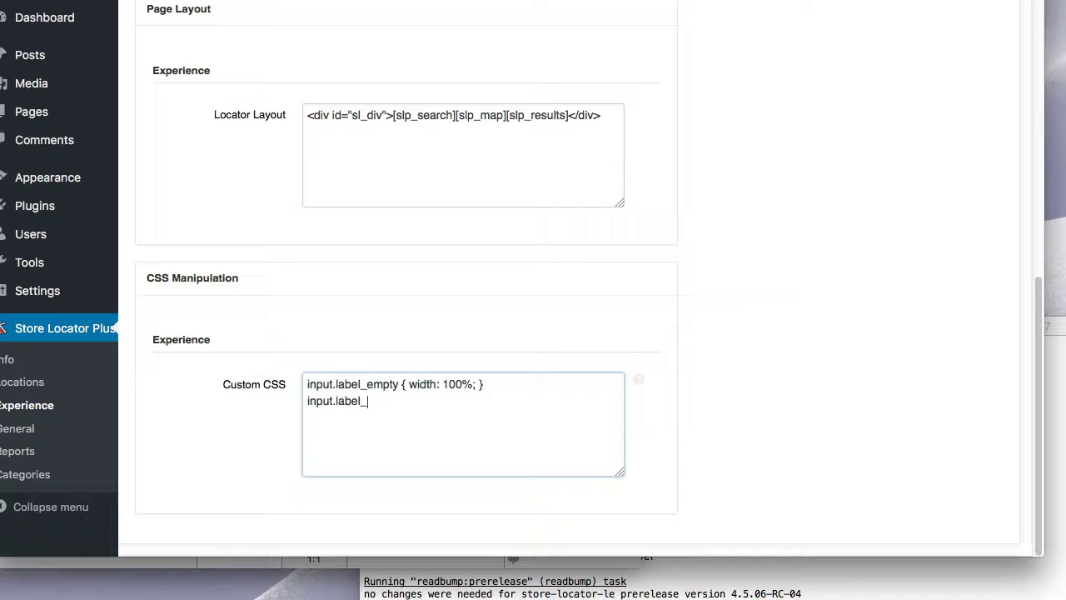
text(text { width)
text(: 79%)
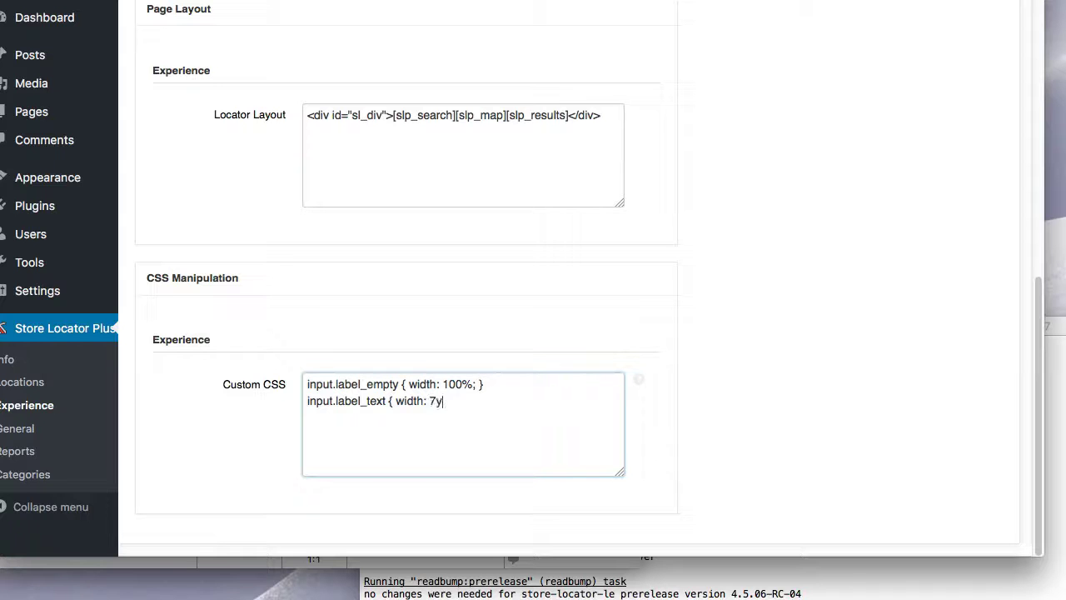
text(;)
Delete both rules from the Custom CSS.
key(shift+Up)
key(super+shift+Left)
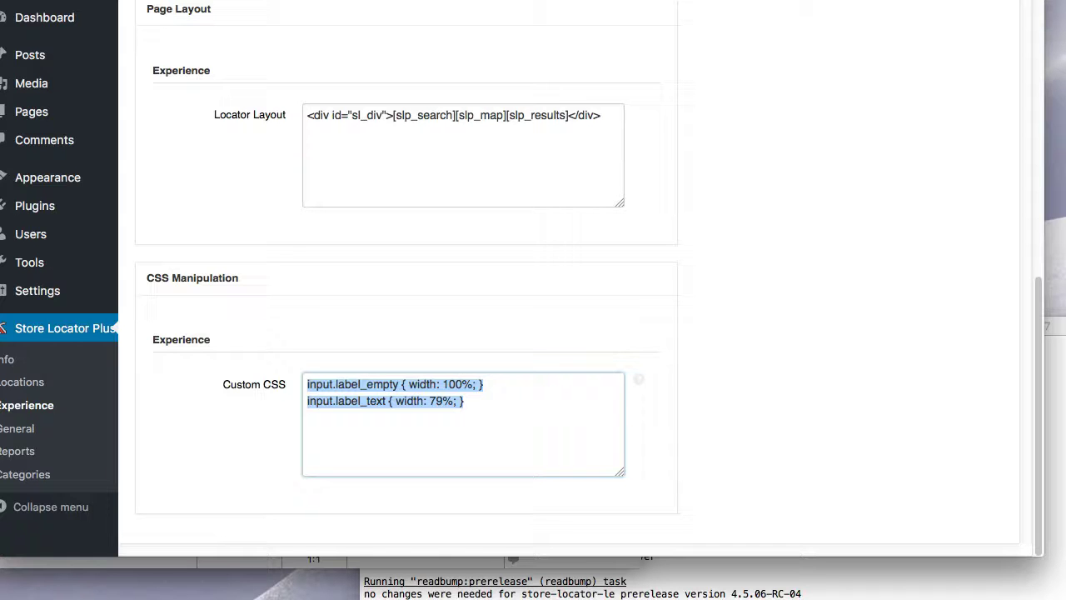
key(BackSpace)
Set the Address Placeholder in the Experience search labels to "Find locations near...".
scroll(500, 409, up, 10)
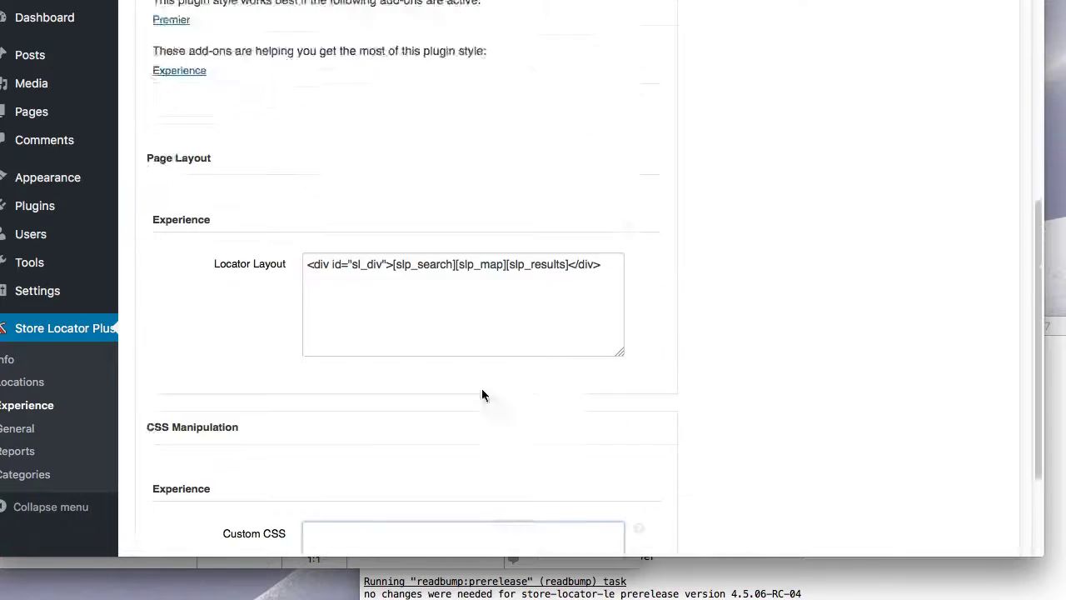
click(311, 166)
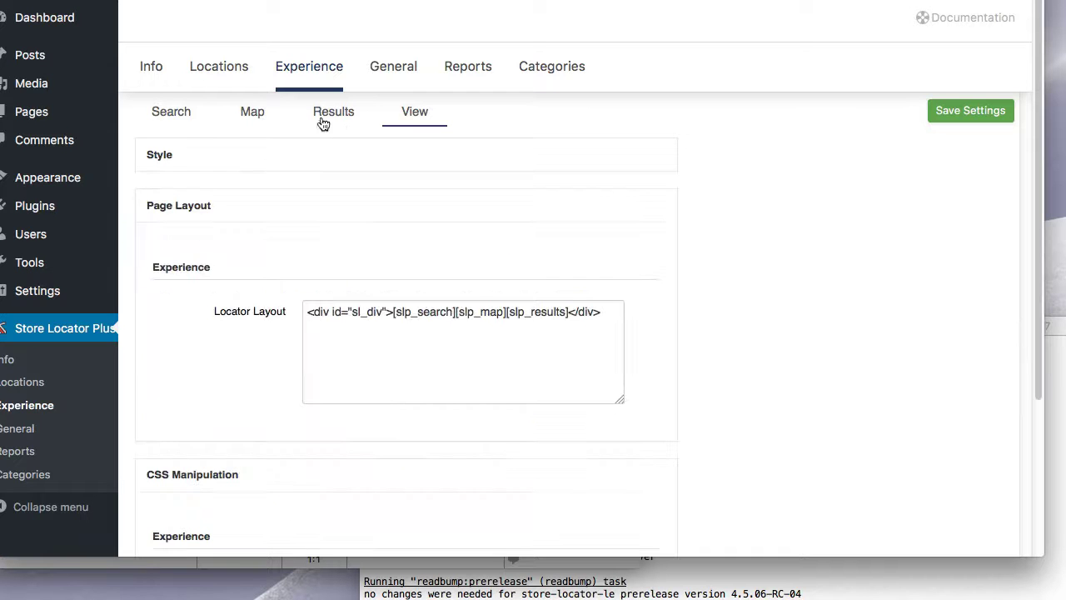
click(190, 116)
scroll(554, 343, down, 10)
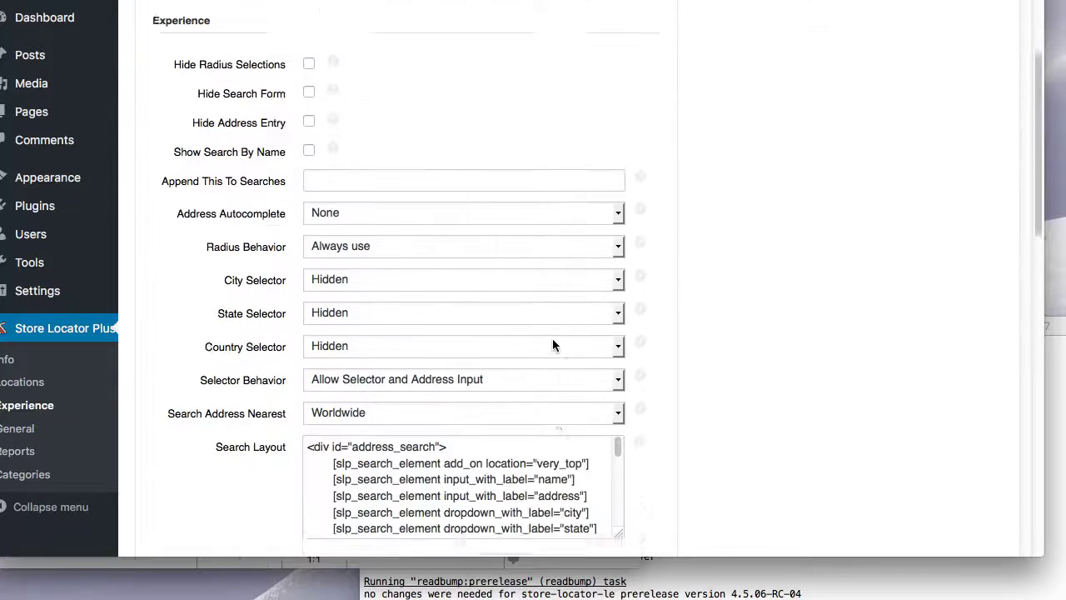
scroll(726, 358, down, 15)
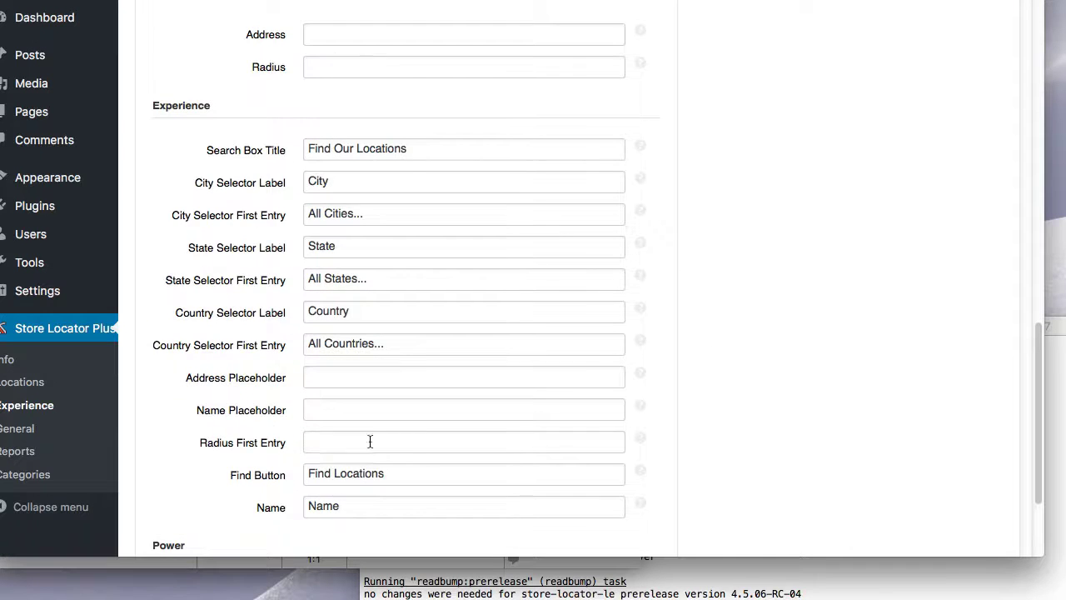
scroll(234, 431, down, 1)
click(324, 327)
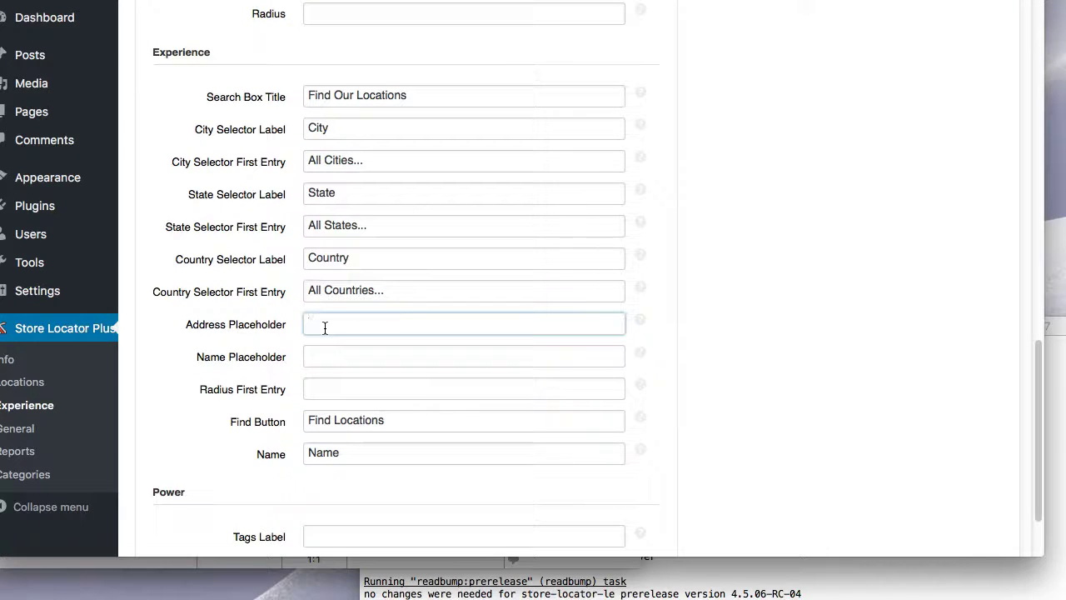
text(Fin)
key(Down)
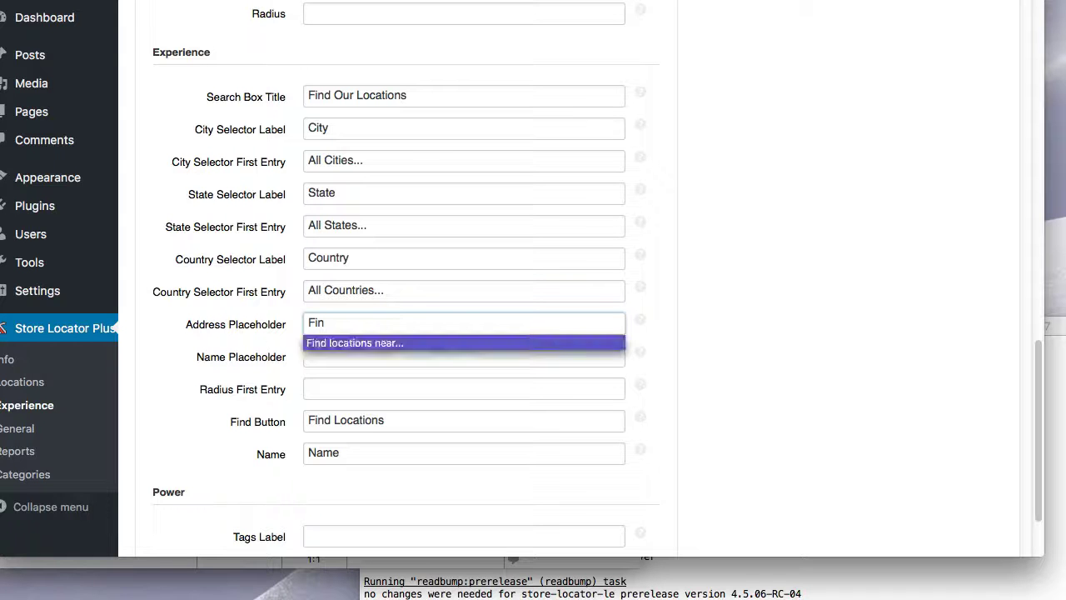
key(Return)
Set the Radius First Entry label to "Select Radius".
click(267, 395)
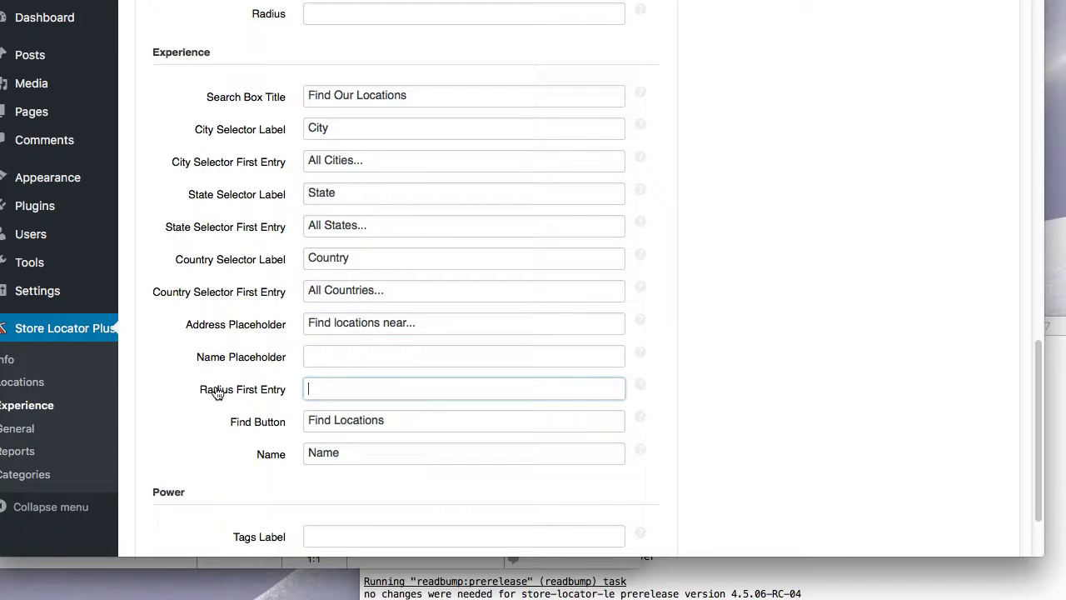
click(343, 389)
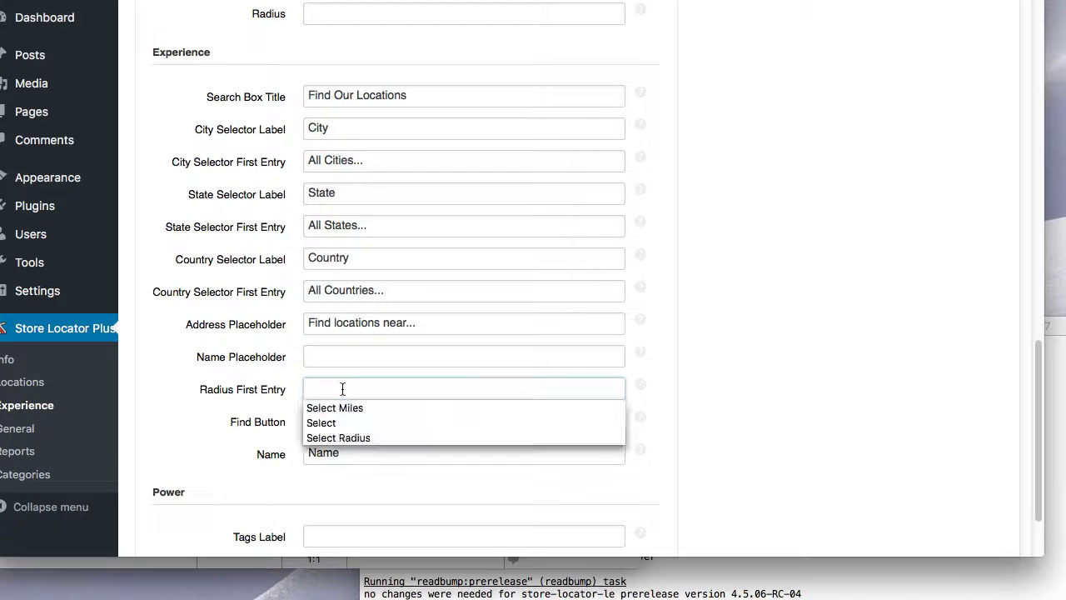
key(Down)
key(Down)
key(Down)
key(Return)
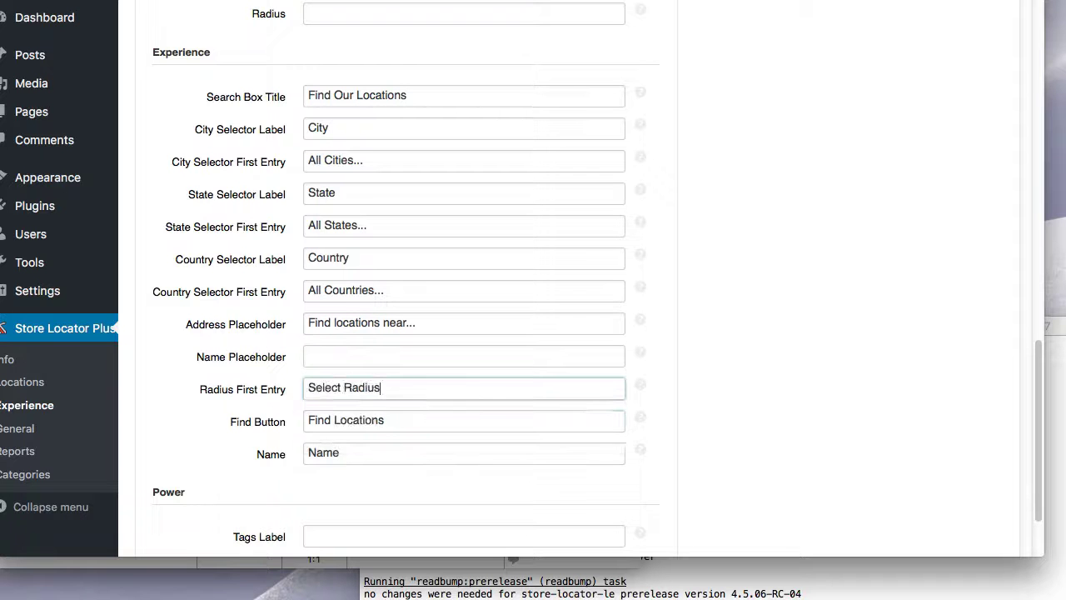
Save the search settings with the new placeholder and radius entry texts.
scroll(798, 398, up, 5)
scroll(798, 398, up, 5)
click(966, 111)
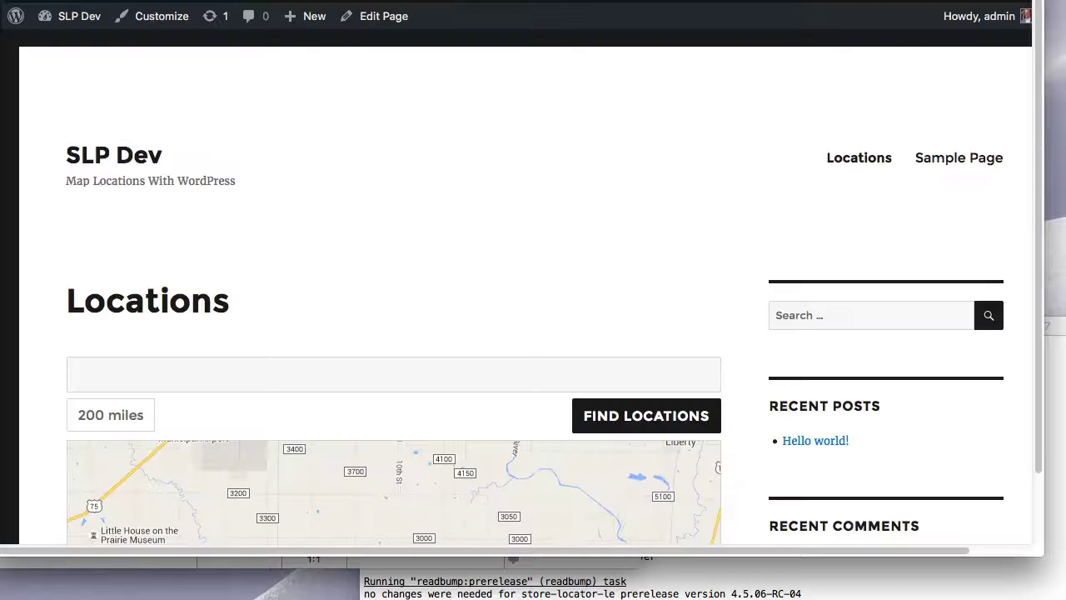
Reload the Locations page and examine the radius dropdown's choices against the parenthesized default in the Radii Options setting.
key(super+r)
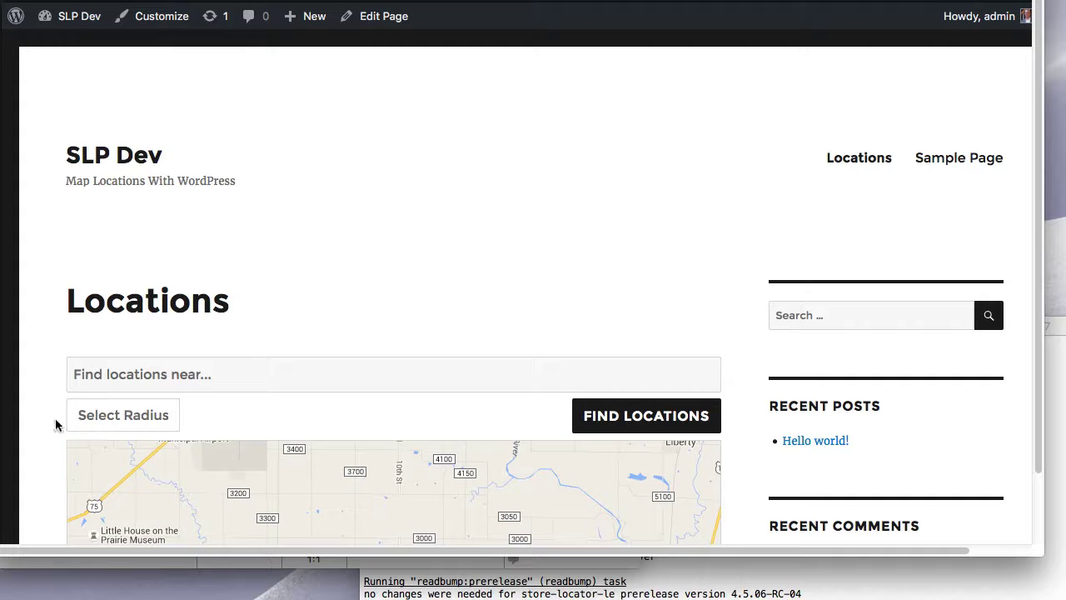
click(136, 418)
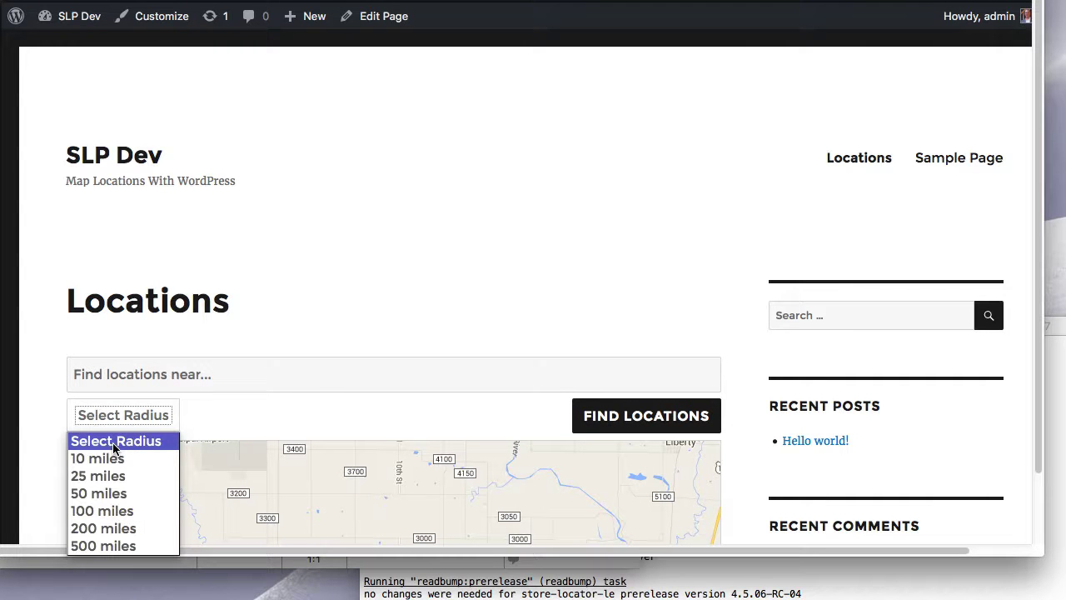
click(115, 439)
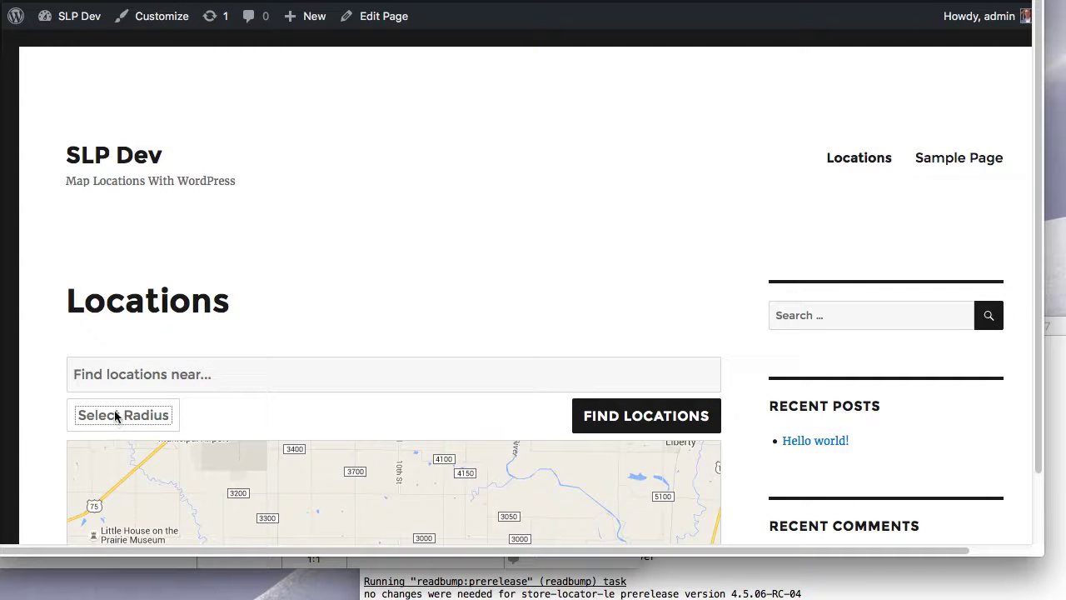
click(170, 419)
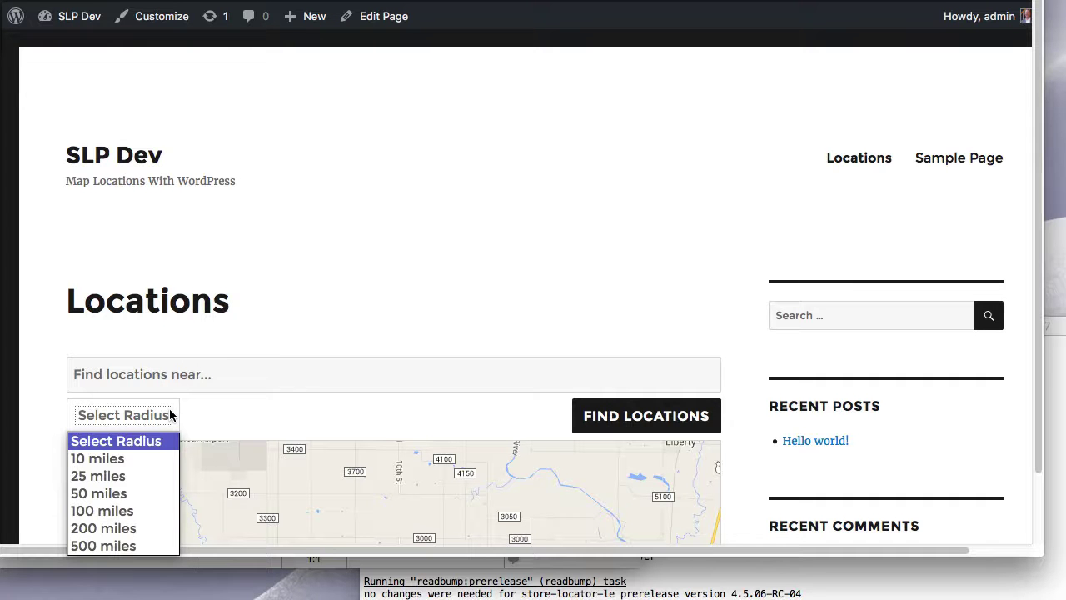
click(186, 360)
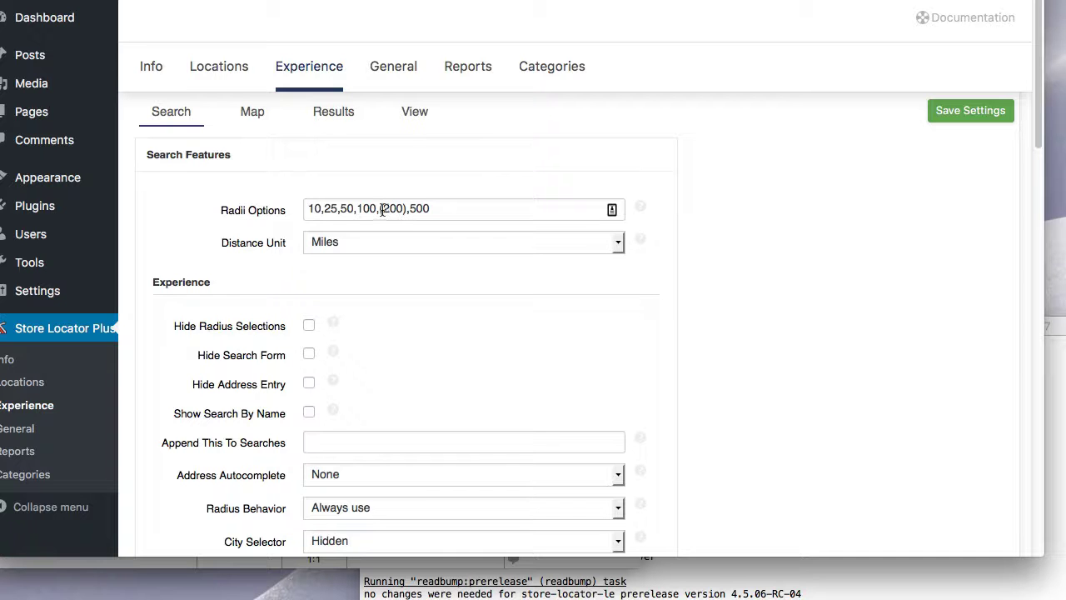
drag(379, 210, 409, 210)
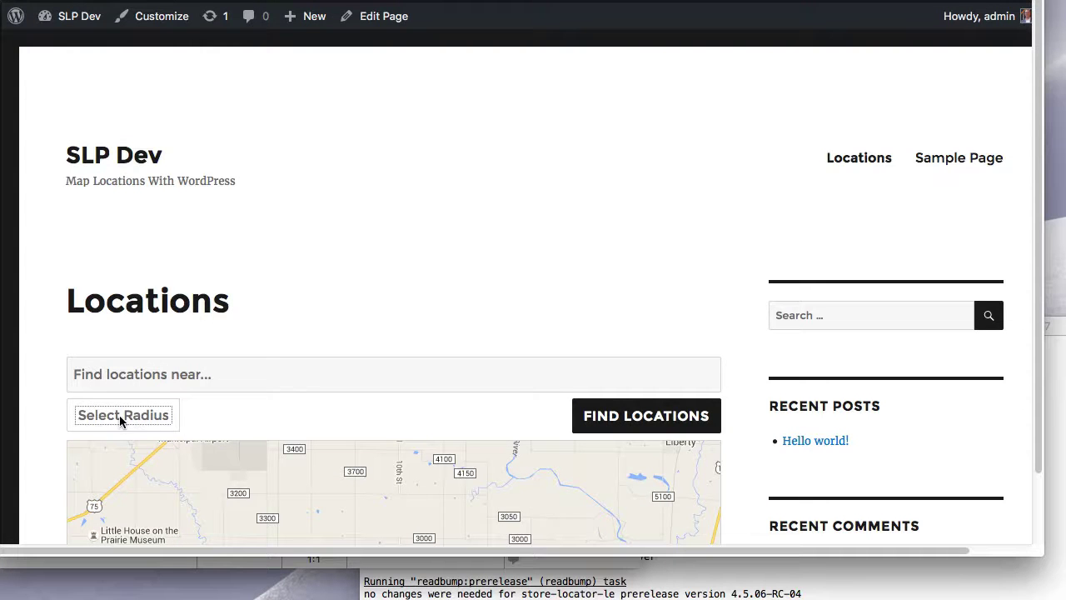
Enter the ZIP code 29464 in the Locations search form's address field and dismiss the suggestions.
click(124, 371)
text(294)
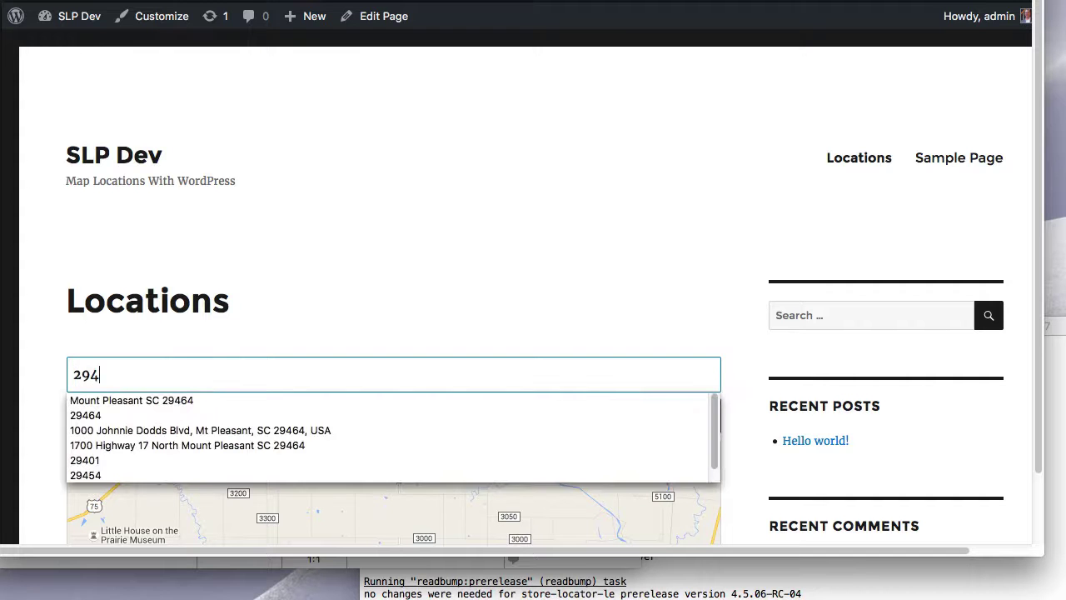
text(64)
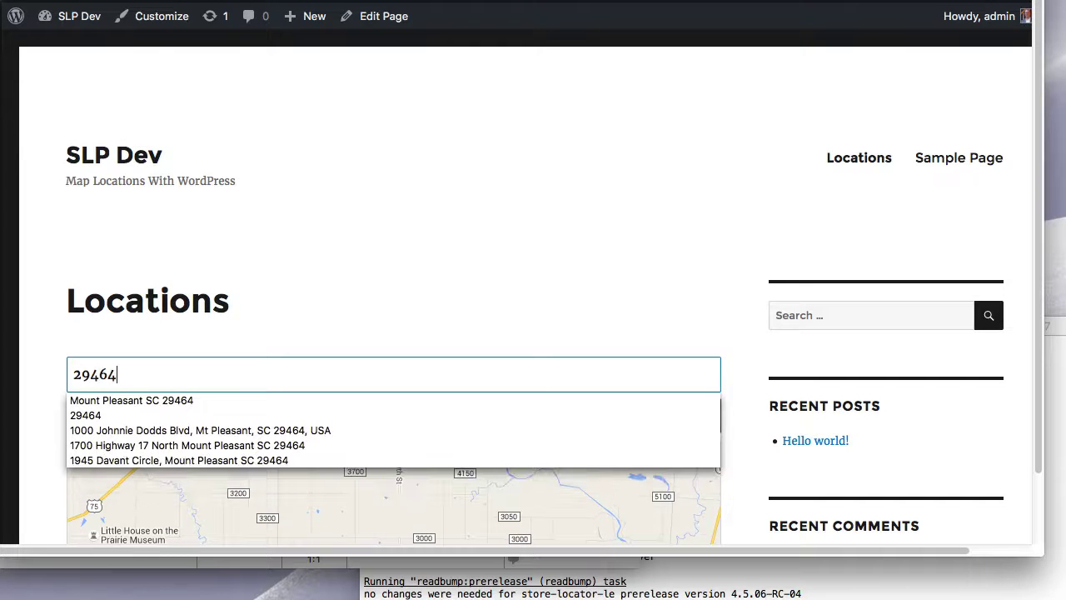
click(335, 244)
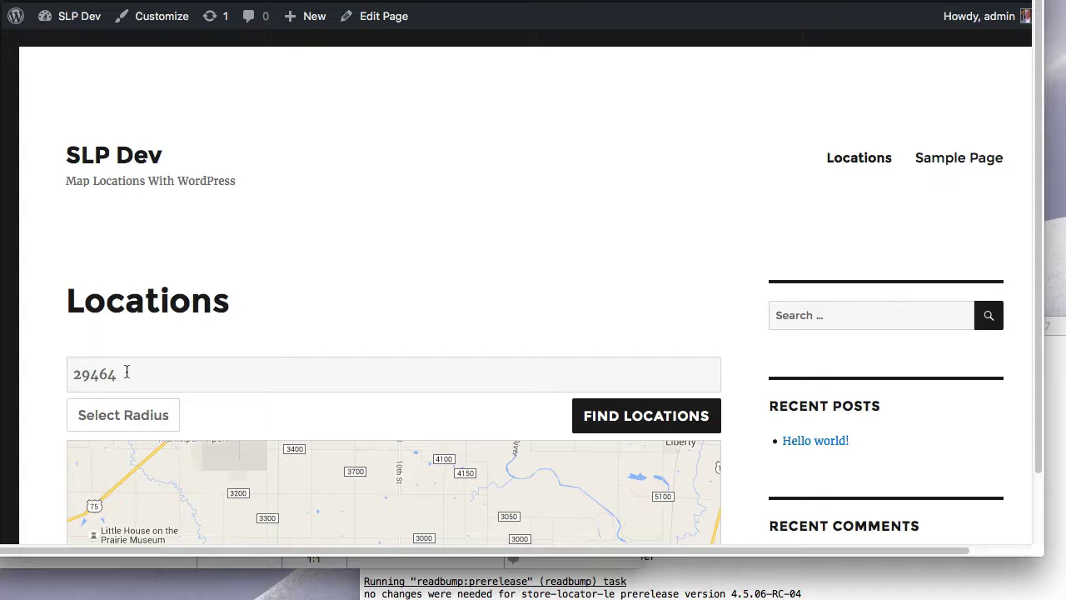